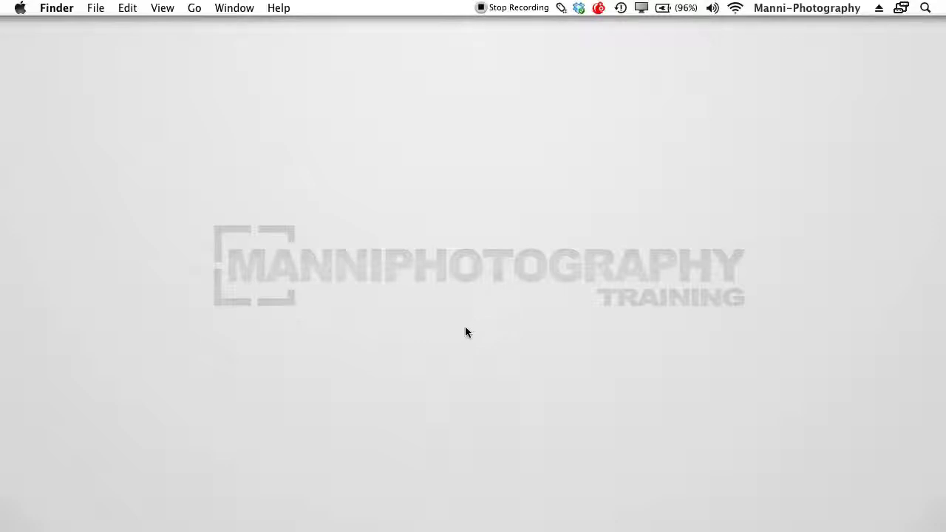
Switch to Adobe Bridge, apply the Metadata workspace and make the thumbnails slightly smaller
{"action": "mouse_move", "coordinate": [444, 524]}
{"action": "left_click", "coordinate": [341, 503]}
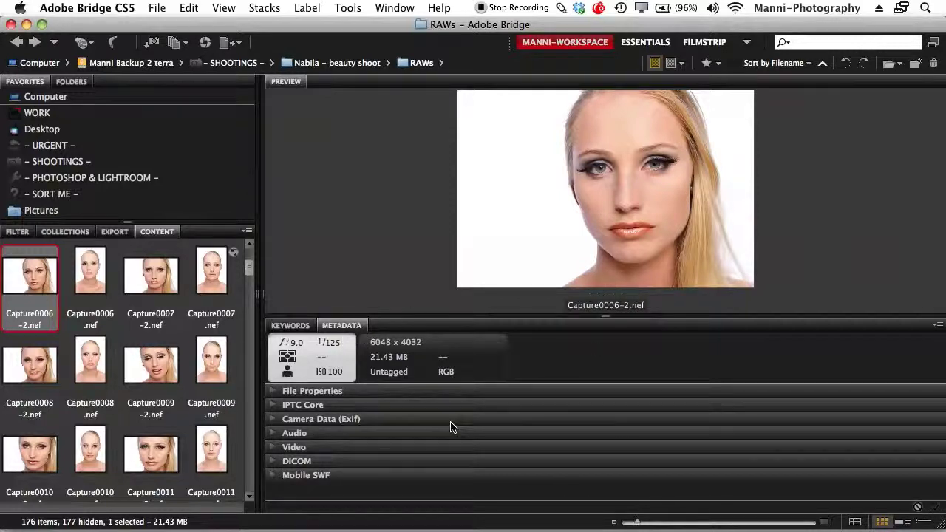
{"action": "left_click_drag", "start_coordinate": [511, 42], "coordinate": [526, 45]}
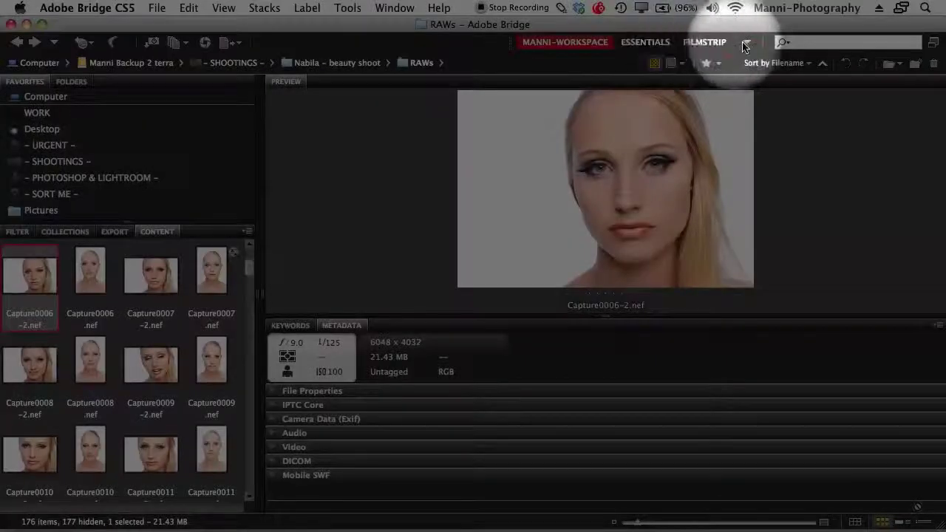
{"action": "left_click", "coordinate": [746, 42]}
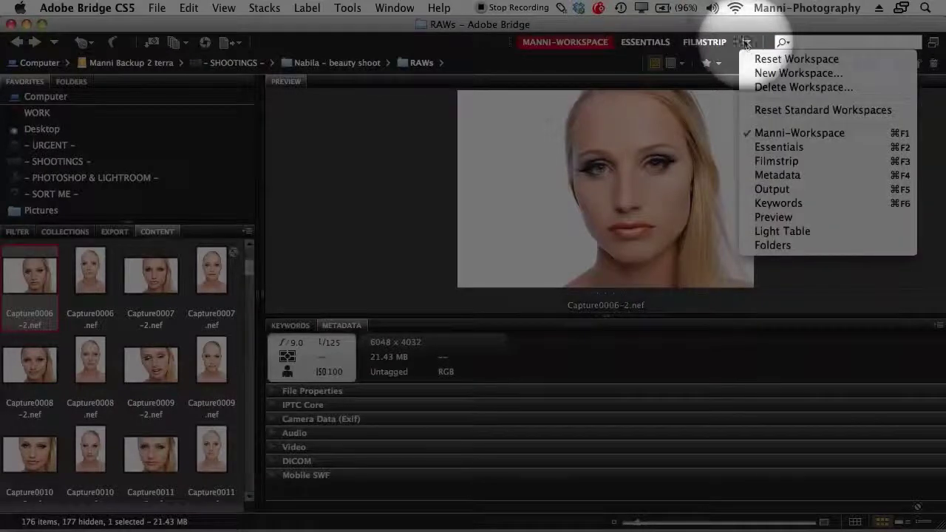
{"action": "left_click", "coordinate": [769, 175]}
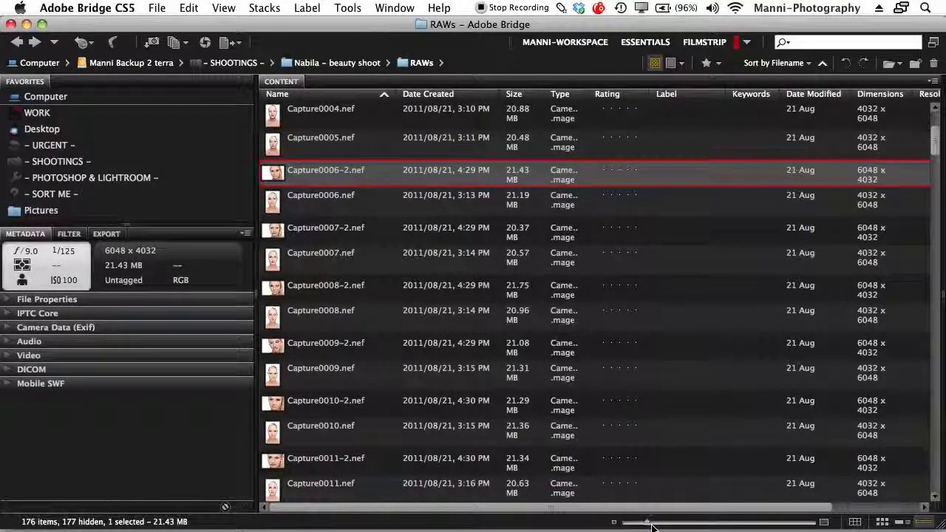
{"action": "mouse_move", "coordinate": [647, 523]}
{"action": "left_mouse_down"}
{"action": "mouse_move", "coordinate": [656, 525]}
{"action": "mouse_move", "coordinate": [642, 529]}
{"action": "left_mouse_up"}
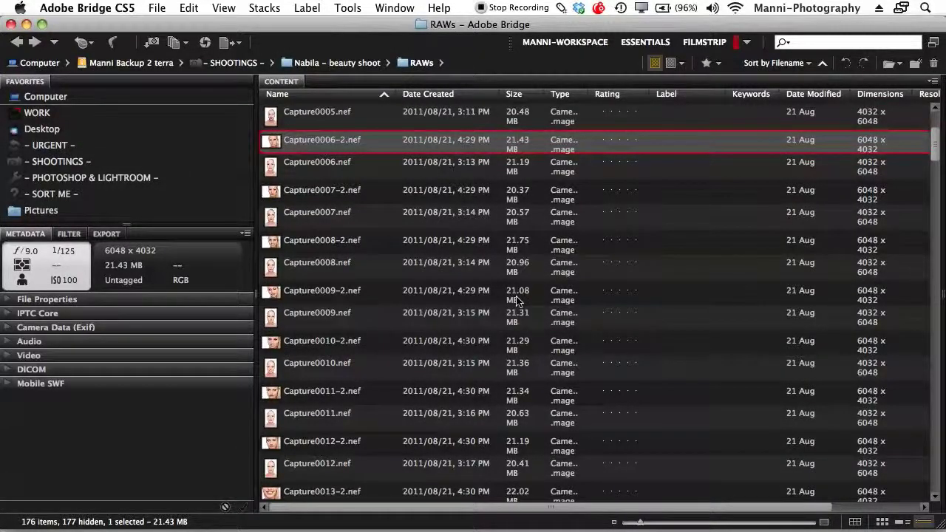
Examine the IPTC Core metadata of Capture0005.nef, from the creator details through the copyright and usage fields
{"action": "left_click", "coordinate": [318, 122]}
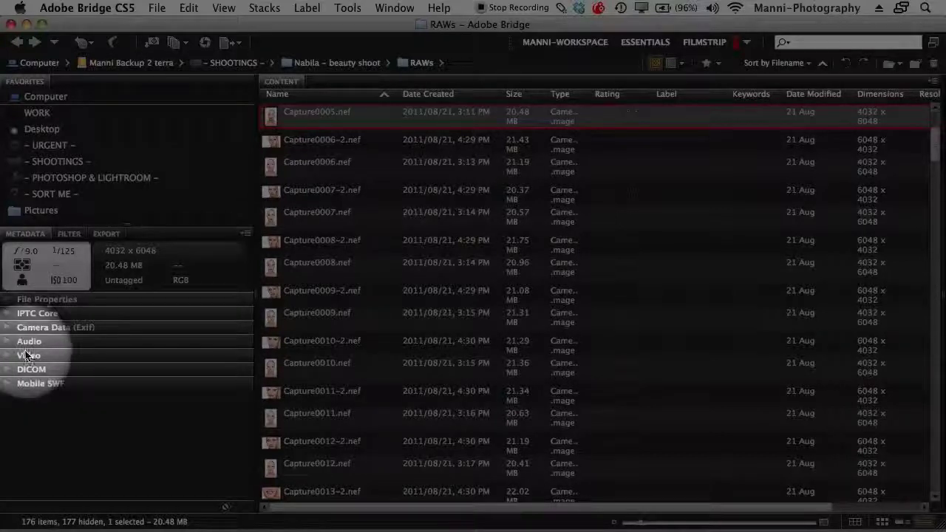
{"action": "left_click", "coordinate": [9, 316]}
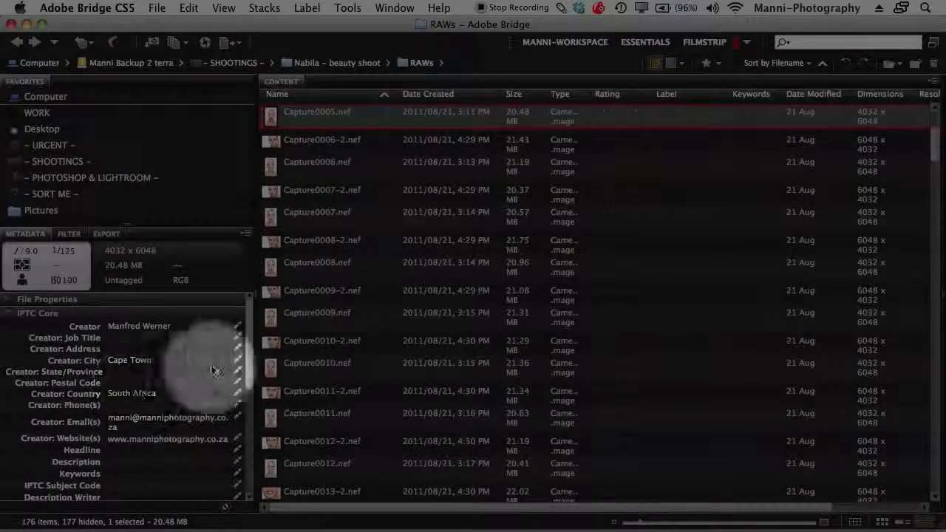
{"action": "scroll", "coordinate": [247, 370], "scroll_direction": "down", "scroll_amount": 4}
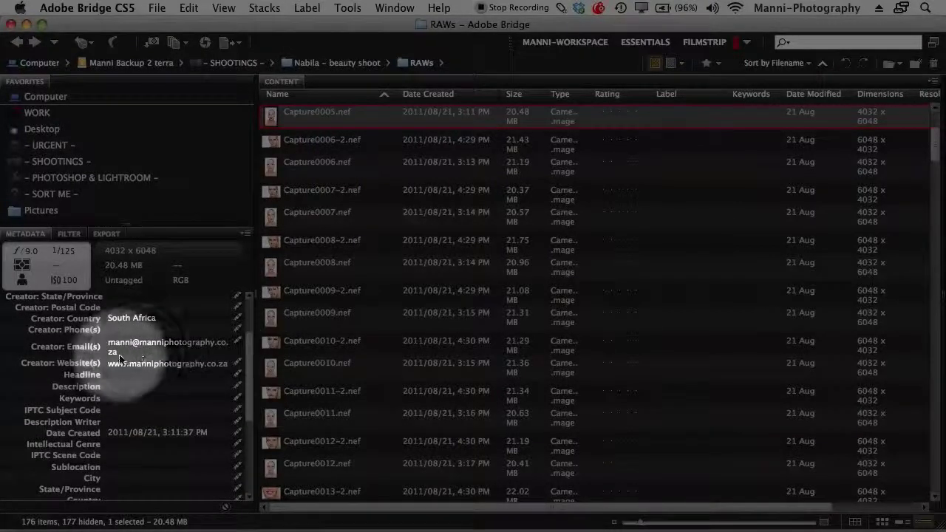
{"action": "scroll", "coordinate": [235, 369], "scroll_direction": "down", "scroll_amount": 6}
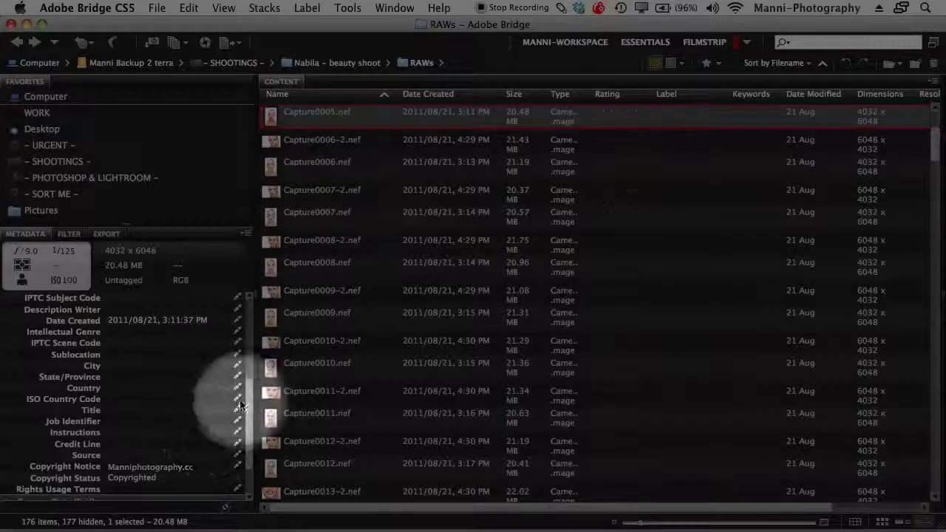
{"action": "scroll", "coordinate": [237, 392], "scroll_direction": "down", "scroll_amount": 3}
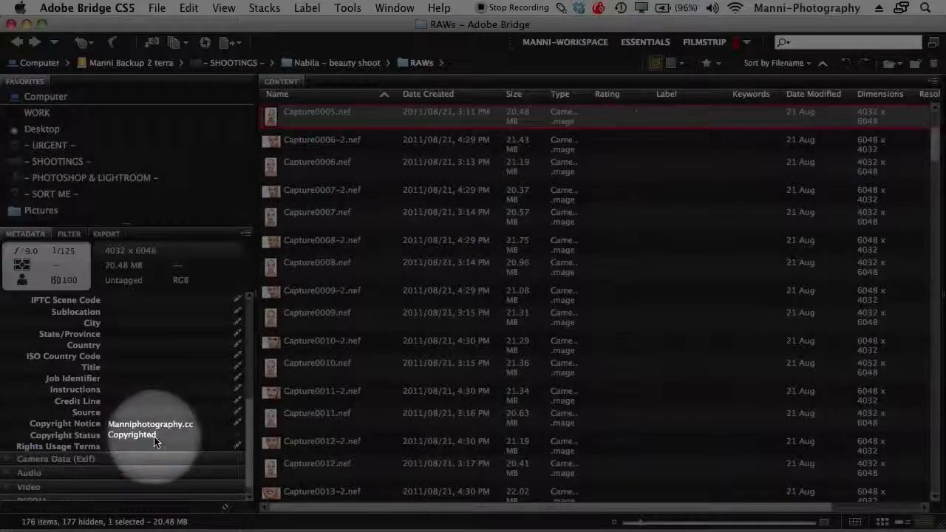
{"action": "scroll", "coordinate": [240, 397], "scroll_direction": "up", "scroll_amount": 10}
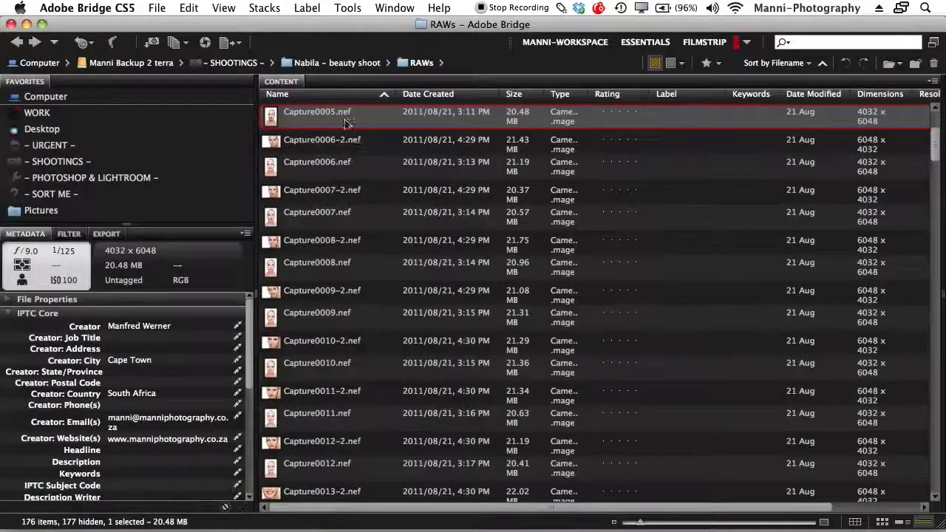
Select the range of images from Capture0005.nef through Capture0012.nef
{"action": "left_click", "coordinate": [369, 139]}
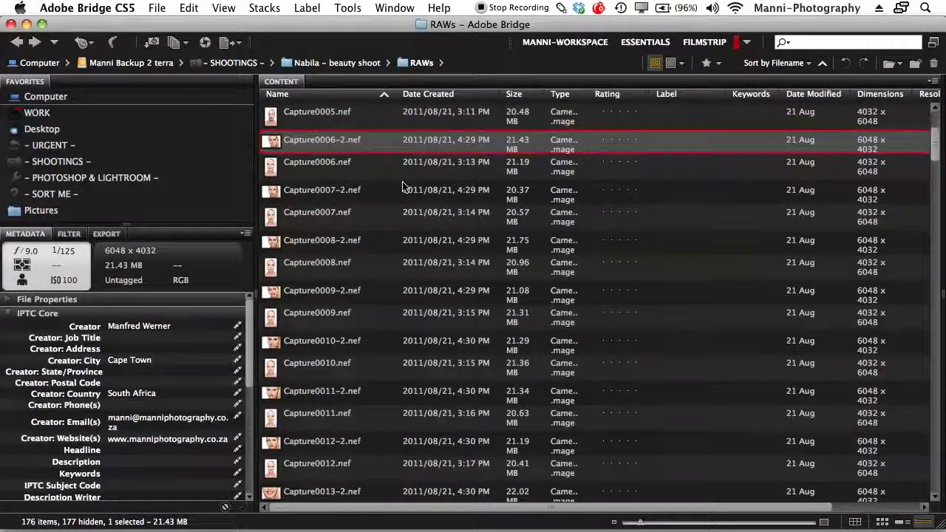
{"action": "left_click", "coordinate": [383, 118]}
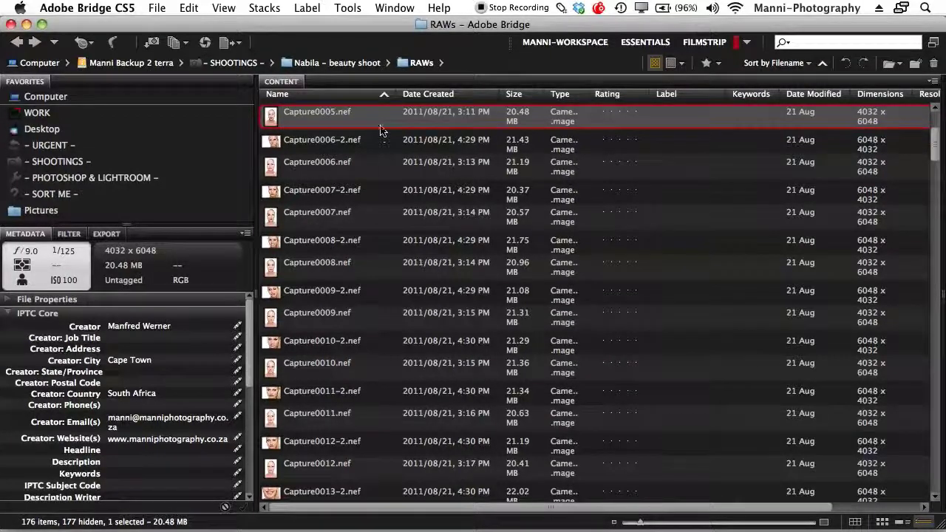
{"action": "left_click", "coordinate": [383, 476], "text": "shift"}
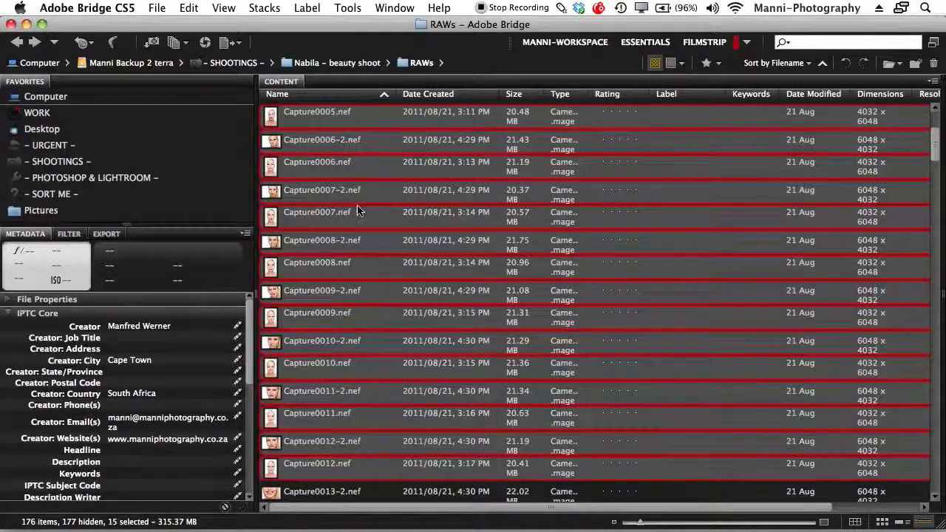
{"action": "left_click", "coordinate": [382, 497]}
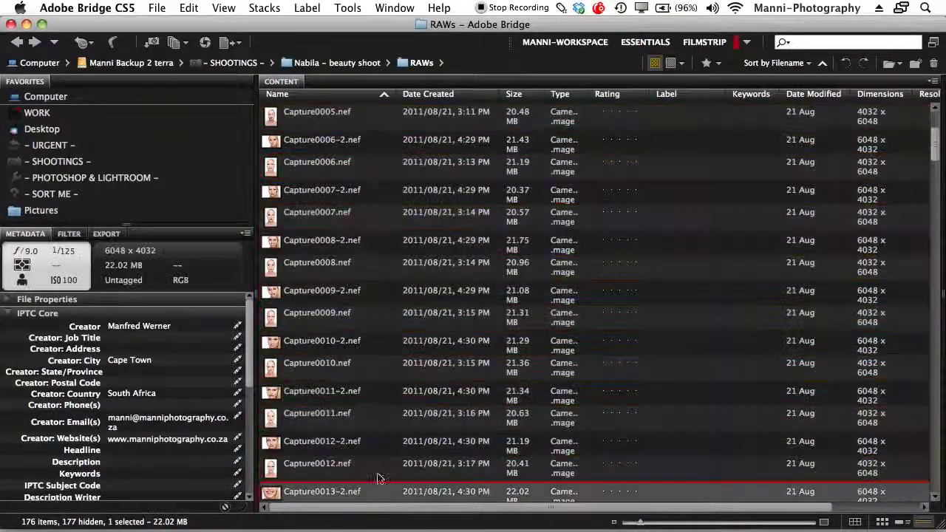
Select all the images in the RAWs folder
{"action": "left_click", "coordinate": [365, 114]}
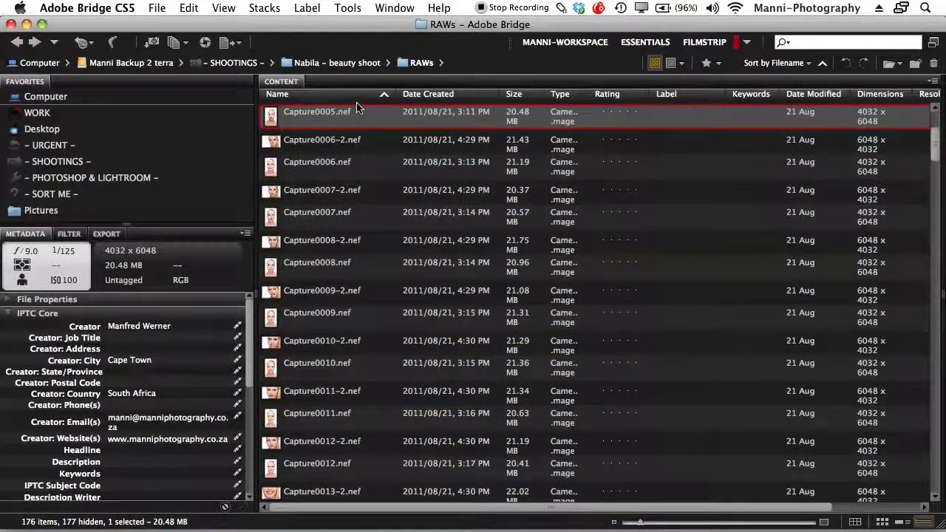
{"action": "key", "text": "super+a"}
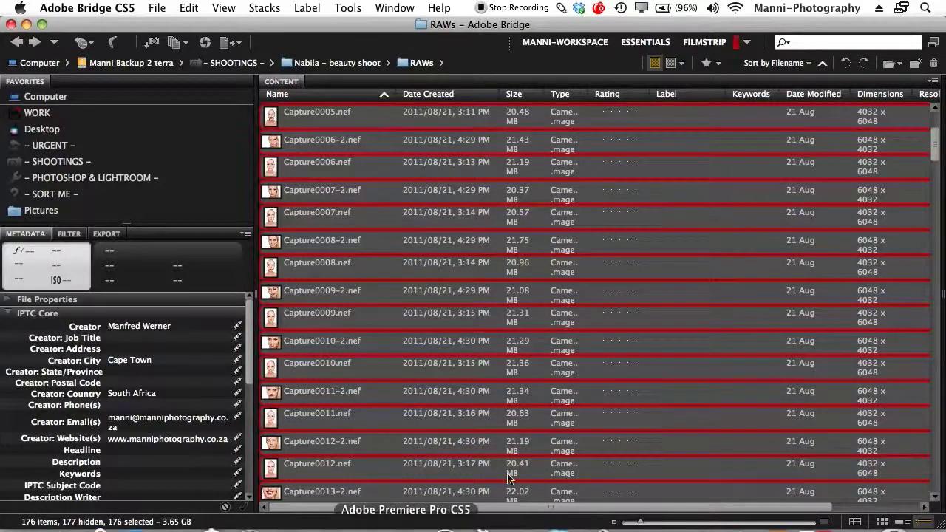
{"action": "left_click_drag", "start_coordinate": [935, 148], "coordinate": [934, 111]}
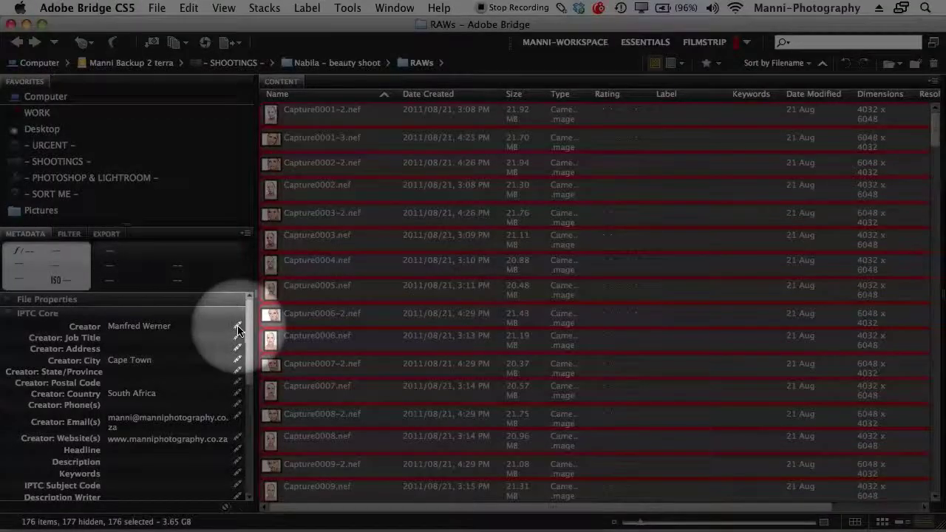
Replace the IPTC Core Creator entry with the photographer's full name for all selected images and apply the change
{"action": "left_click", "coordinate": [237, 328]}
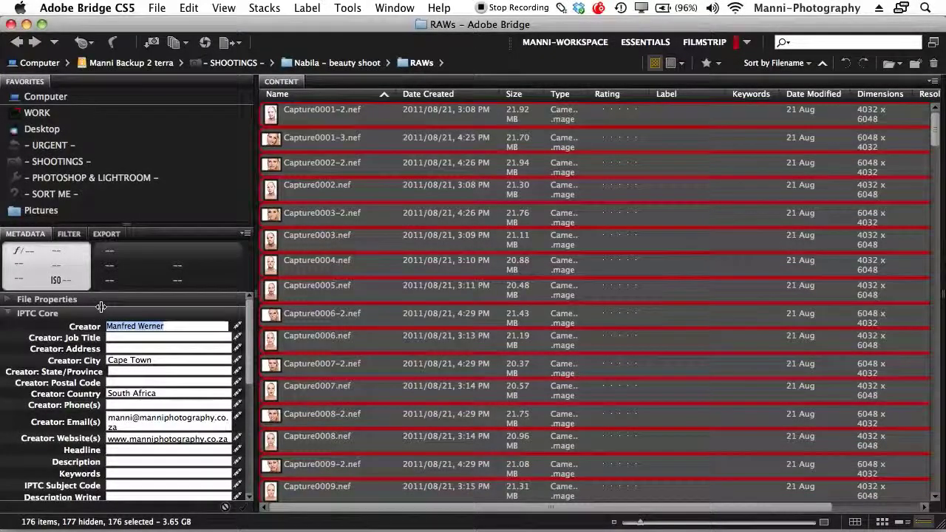
{"action": "key", "text": "BackSpace"}
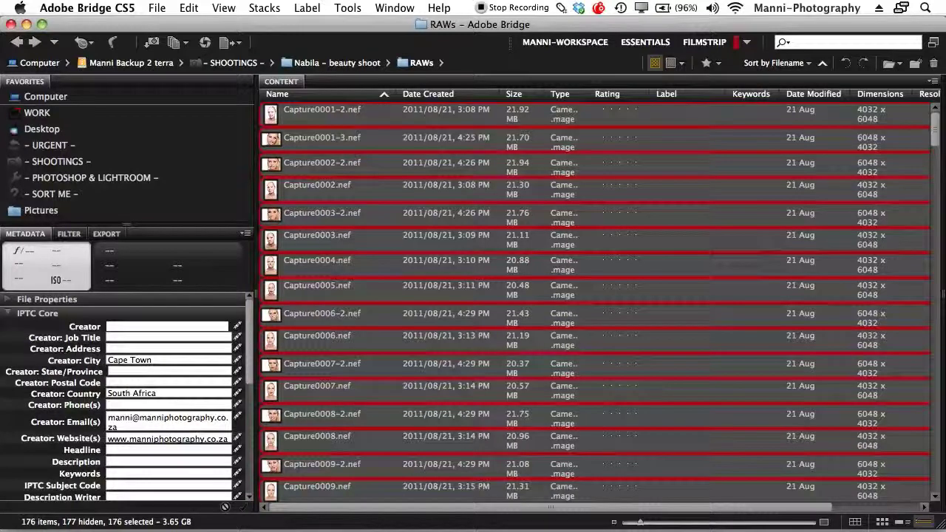
{"action": "type", "text": "MAN"}
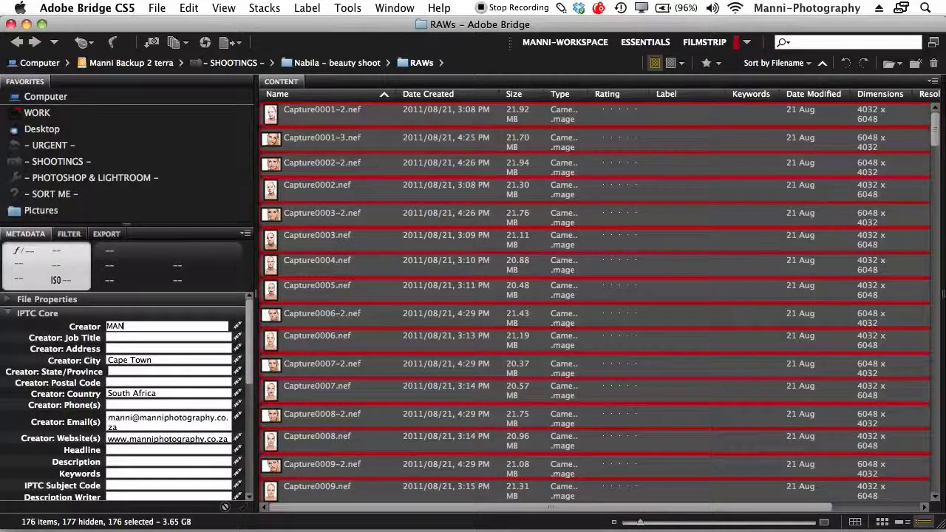
{"action": "type", "text": "fred We"}
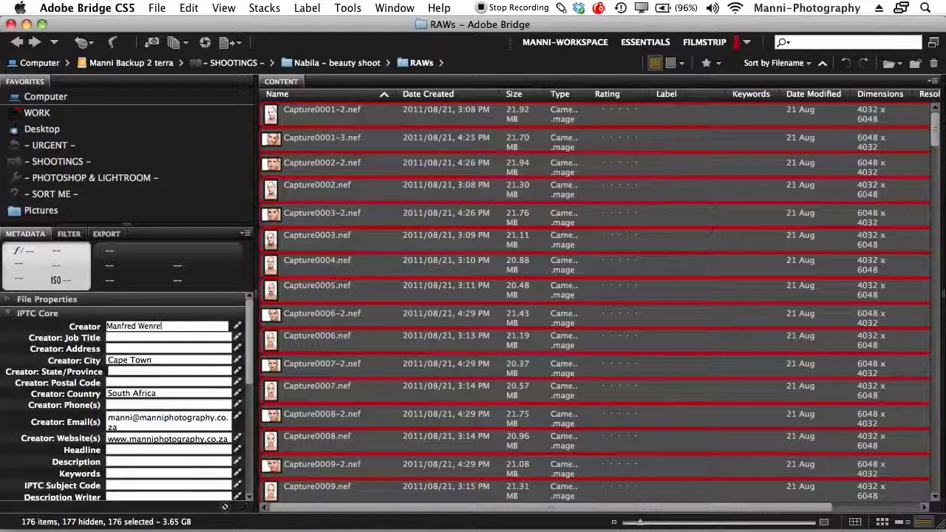
{"action": "type", "text": "ner"}
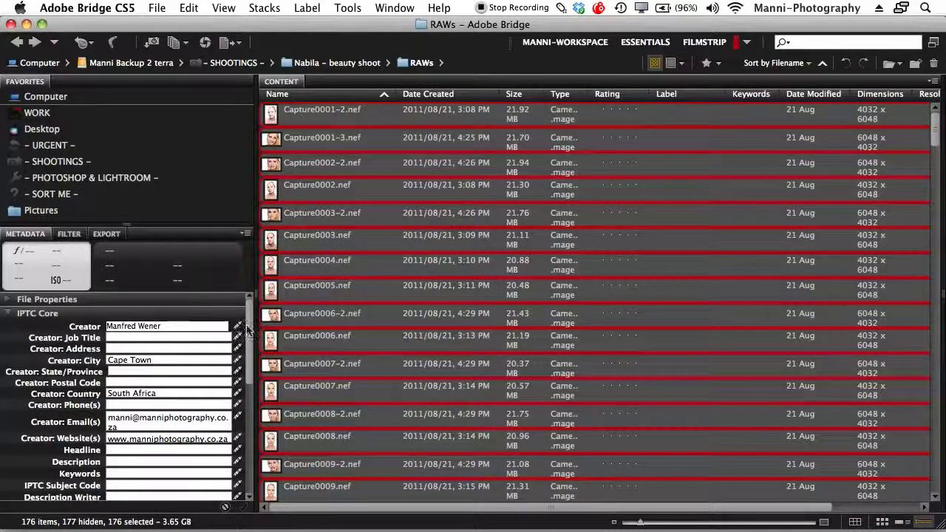
{"action": "left_click_drag", "start_coordinate": [254, 329], "coordinate": [254, 295]}
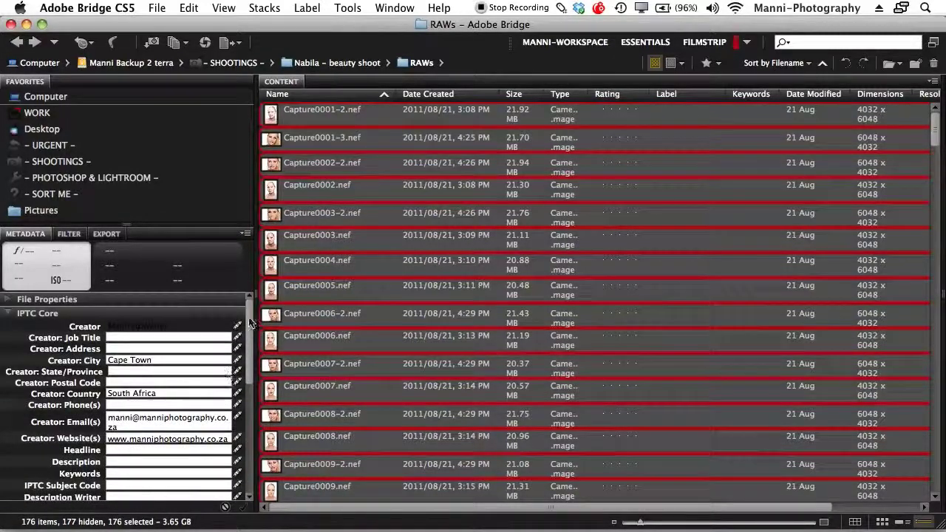
{"action": "left_click", "coordinate": [242, 508]}
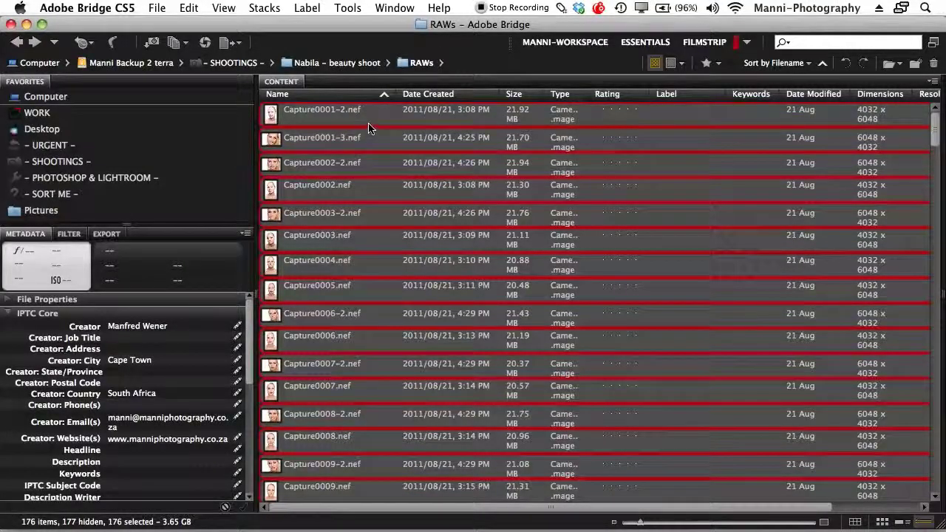
Open the File Info of the selected images and choose Copyrighted as their copyright status
{"action": "right_click", "coordinate": [372, 122]}
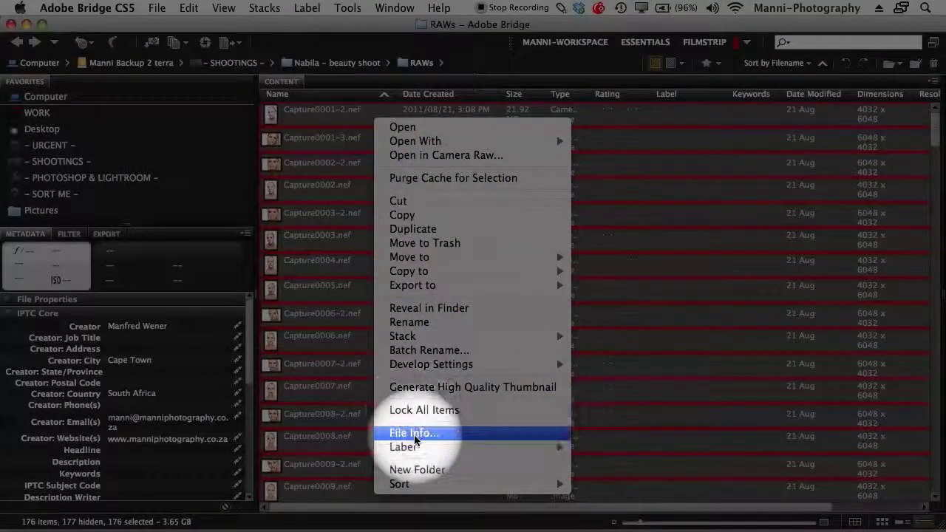
{"action": "left_click", "coordinate": [414, 438]}
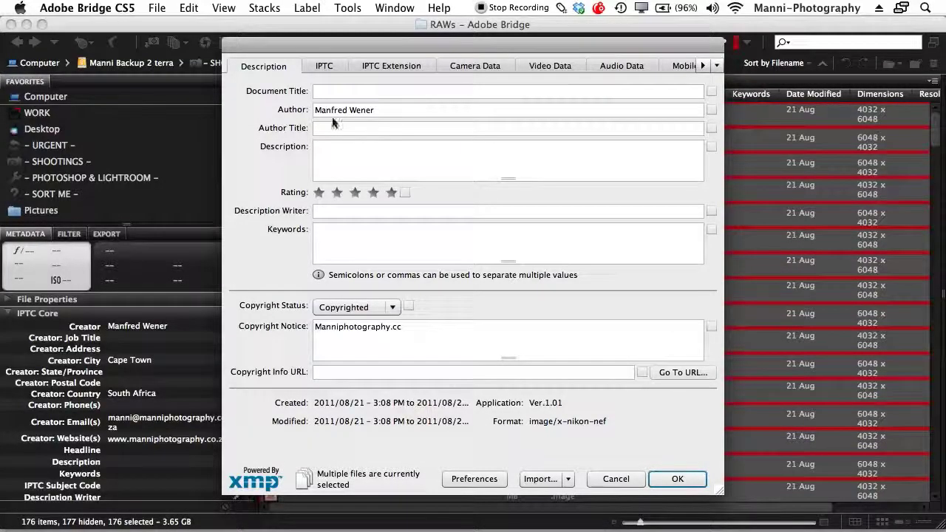
{"action": "left_click", "coordinate": [347, 307]}
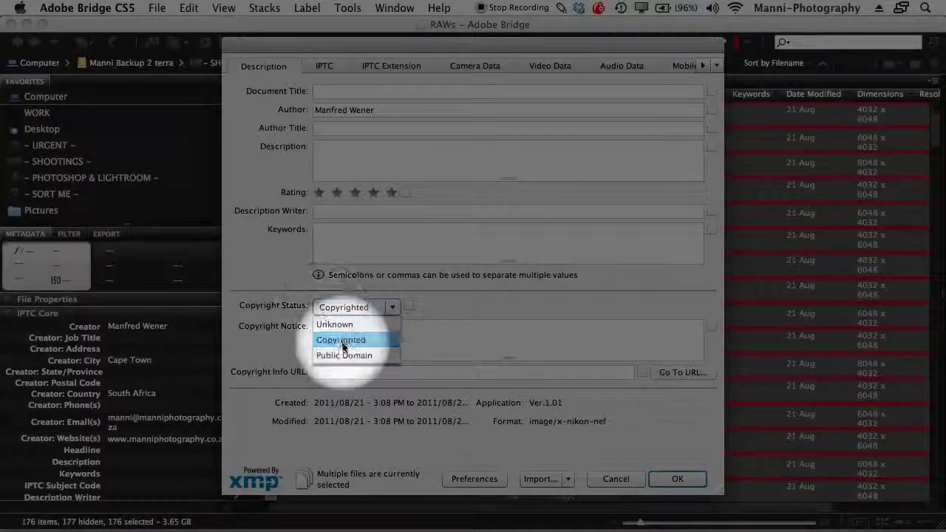
{"action": "left_click", "coordinate": [336, 339]}
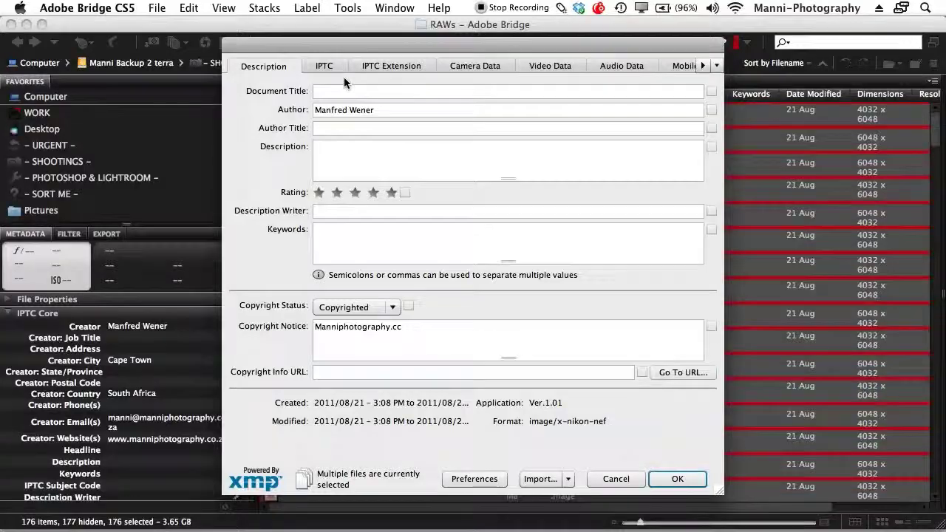
Review the IPTC, IPTC Extension, Camera Data, Video Data, Audio Data and Mobile SWF fields, then return to the Description fields
{"action": "left_click", "coordinate": [325, 67]}
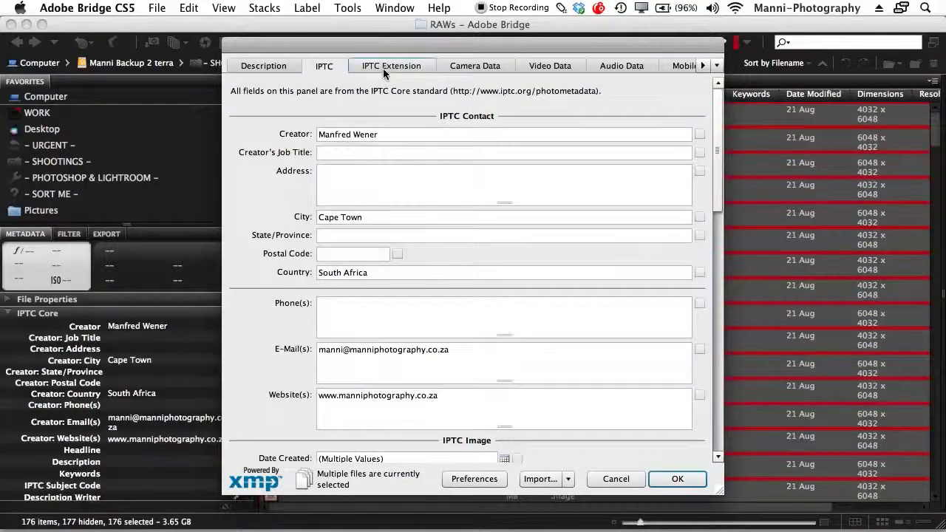
{"action": "left_click", "coordinate": [384, 66]}
{"action": "left_click", "coordinate": [475, 66]}
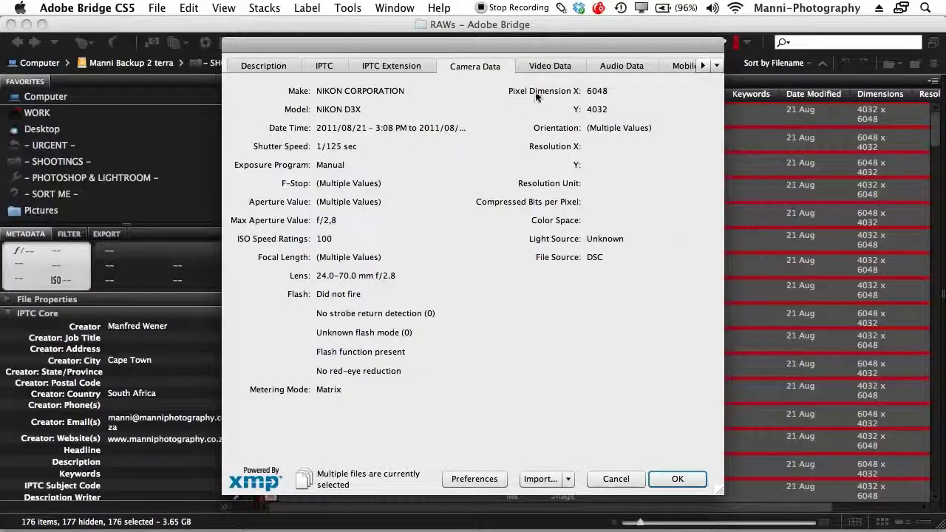
{"action": "left_click", "coordinate": [550, 66]}
{"action": "left_click", "coordinate": [615, 65]}
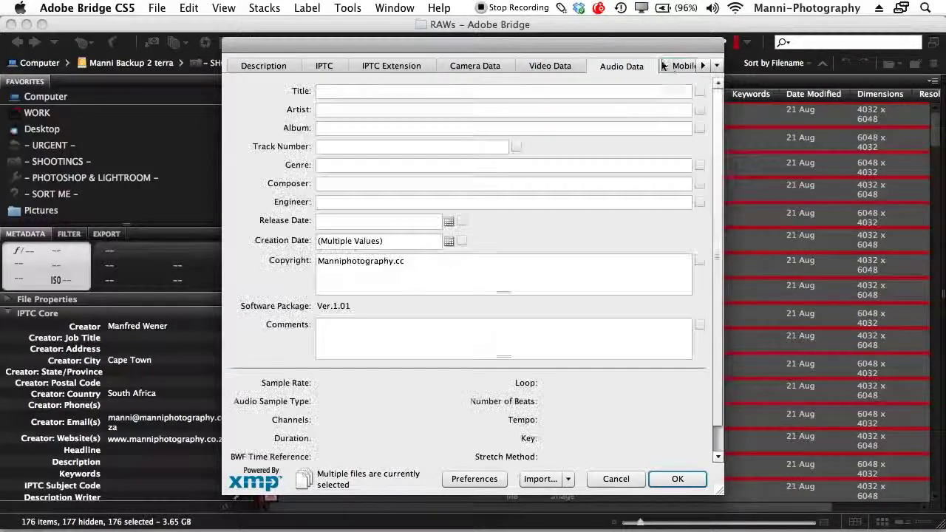
{"action": "left_click", "coordinate": [679, 65]}
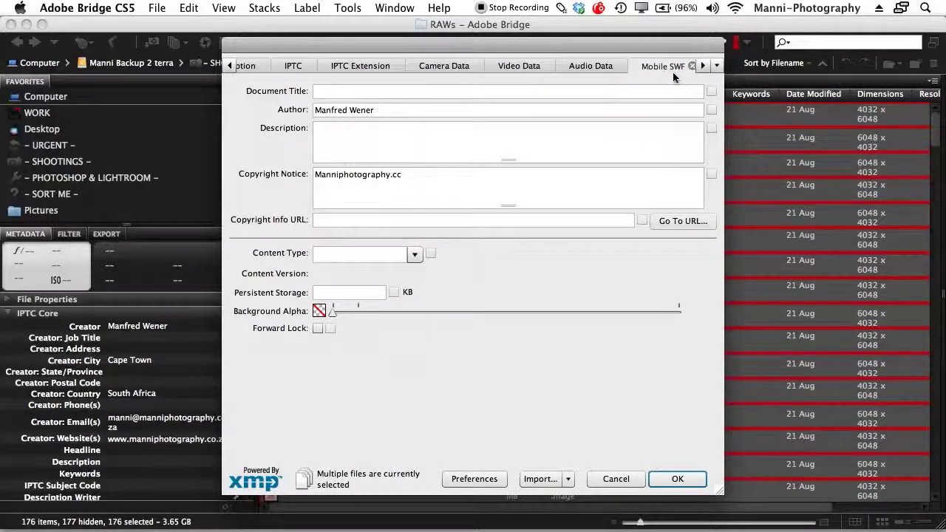
{"action": "left_click", "coordinate": [369, 66]}
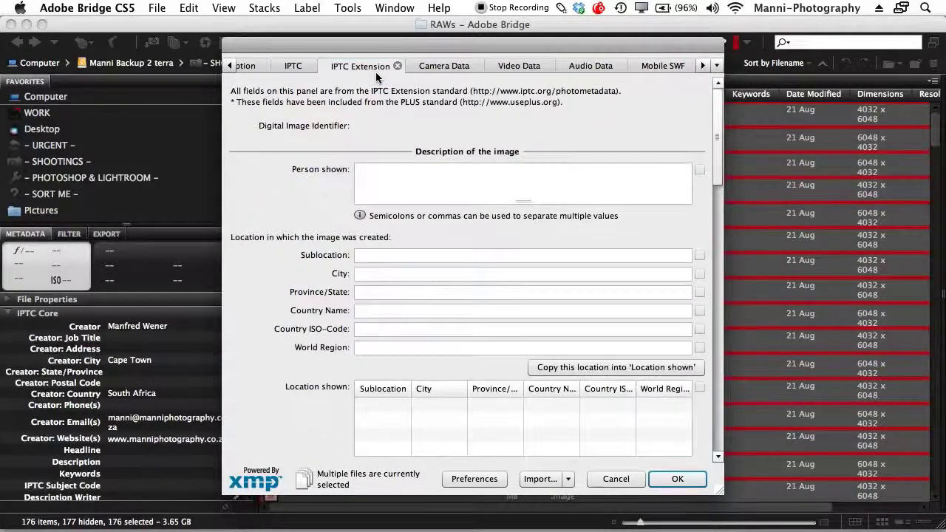
{"action": "left_click", "coordinate": [294, 65]}
{"action": "left_click", "coordinate": [251, 66]}
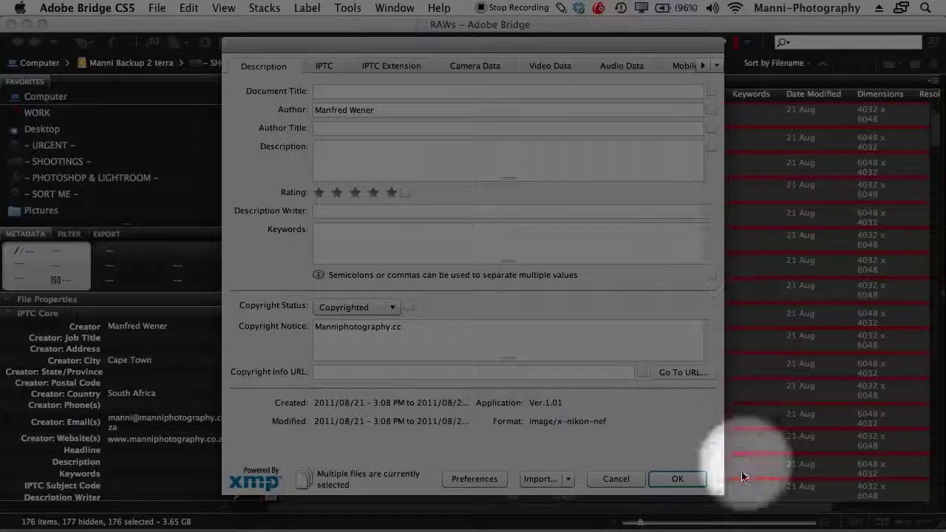
Apply the File Info changes to the selected images and start a new metadata template with the IPTC Core group collapsed
{"action": "left_click", "coordinate": [677, 479]}
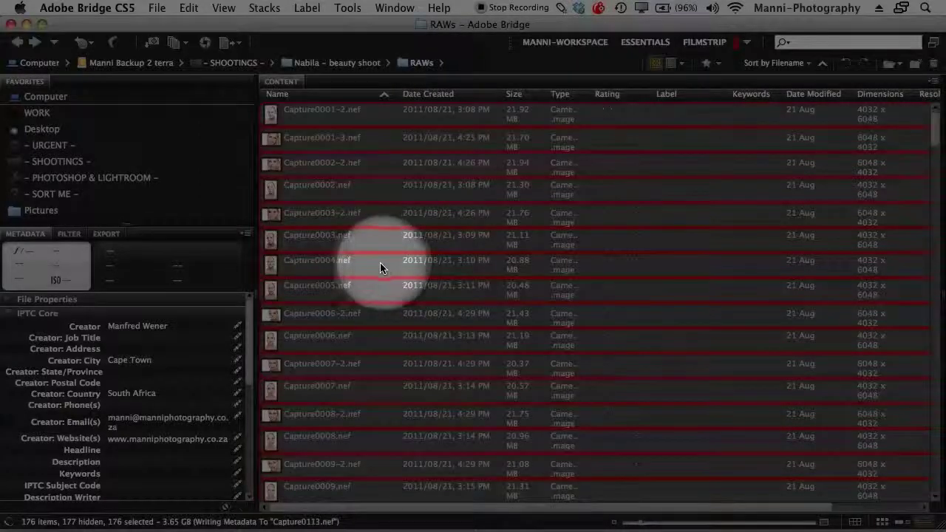
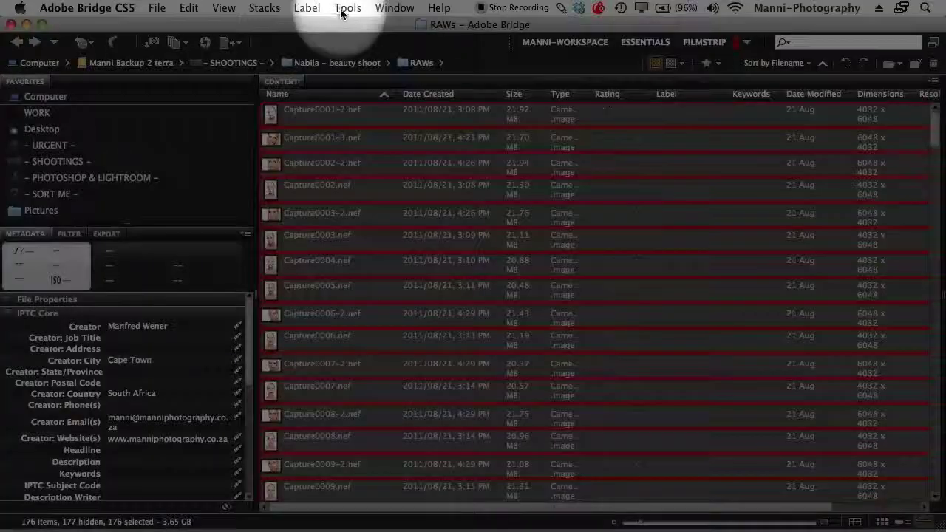
{"action": "left_click", "coordinate": [349, 9]}
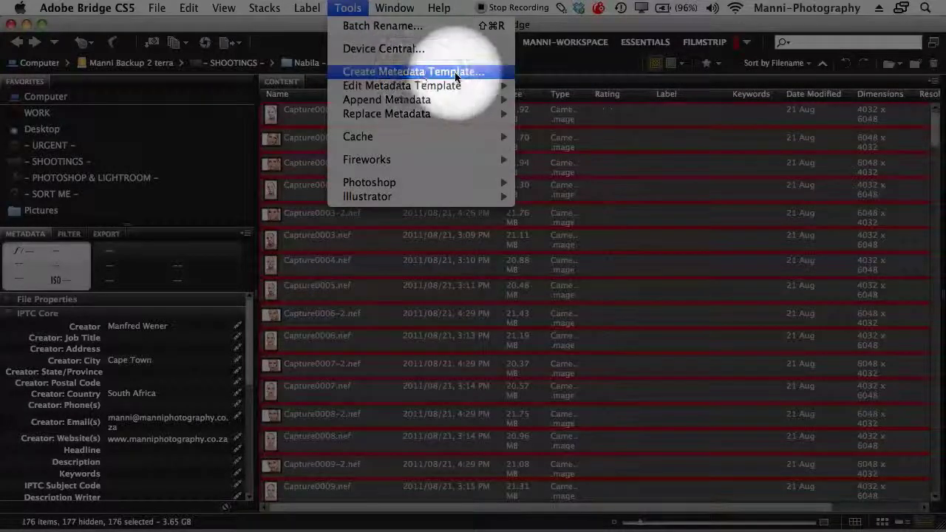
{"action": "mouse_move", "coordinate": [412, 85]}
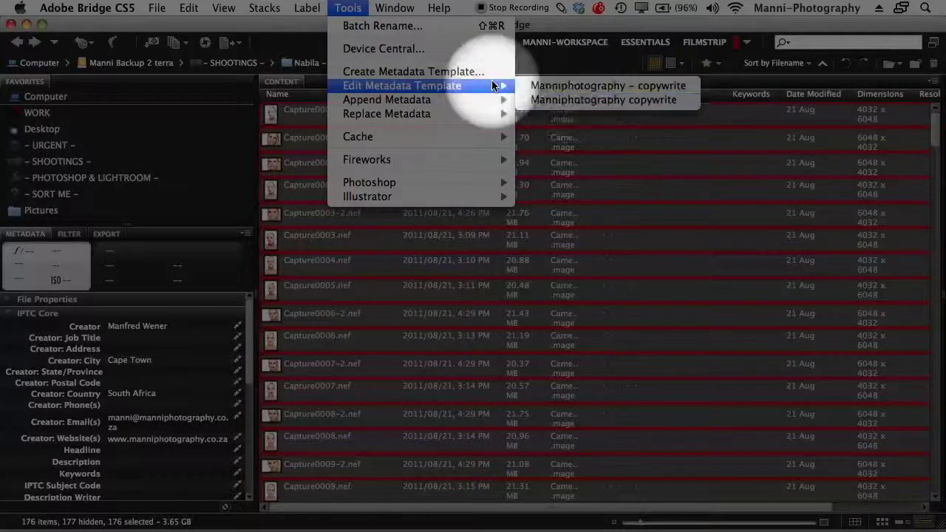
{"action": "left_click", "coordinate": [418, 72]}
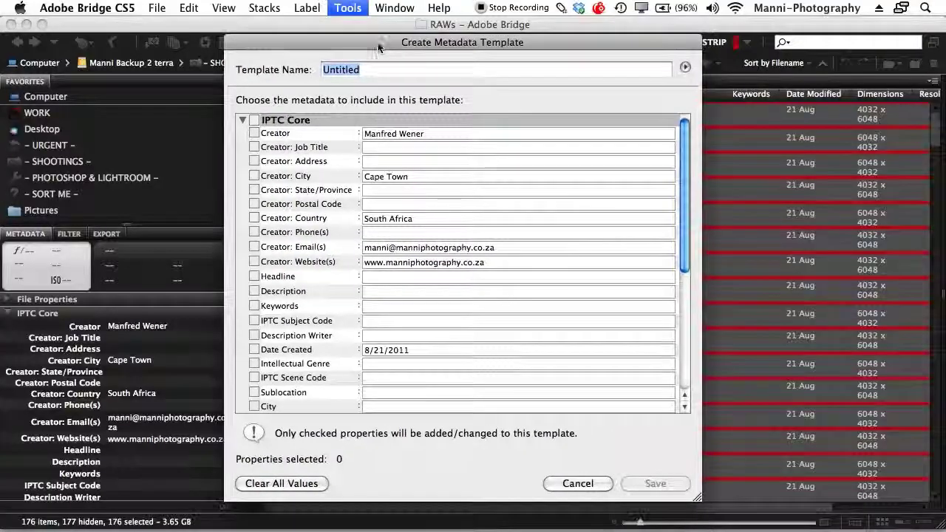
{"action": "left_click", "coordinate": [241, 120]}
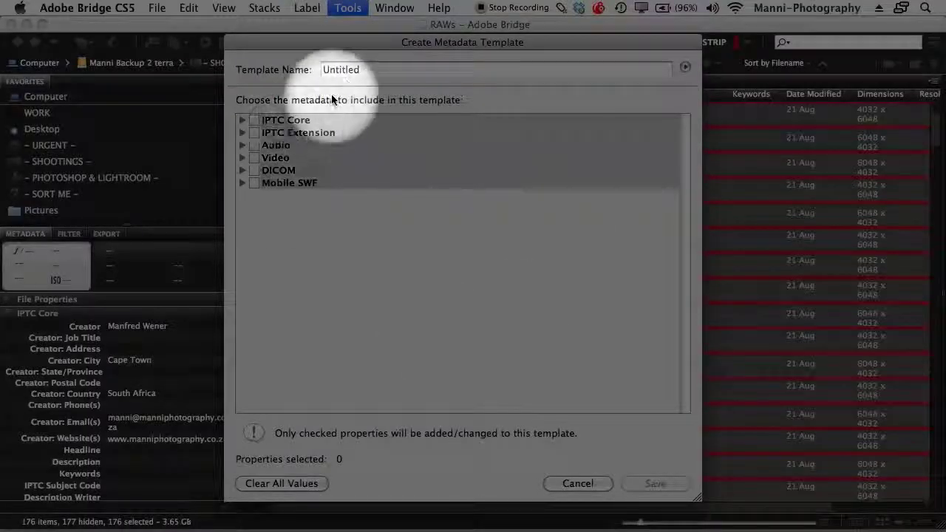
Name the new metadata template "Manniphotography copywrite"
{"action": "left_click", "coordinate": [360, 70]}
{"action": "double_click", "coordinate": [360, 69]}
{"action": "key", "text": "BackSpace"}
{"action": "type", "text": "Mannip"}
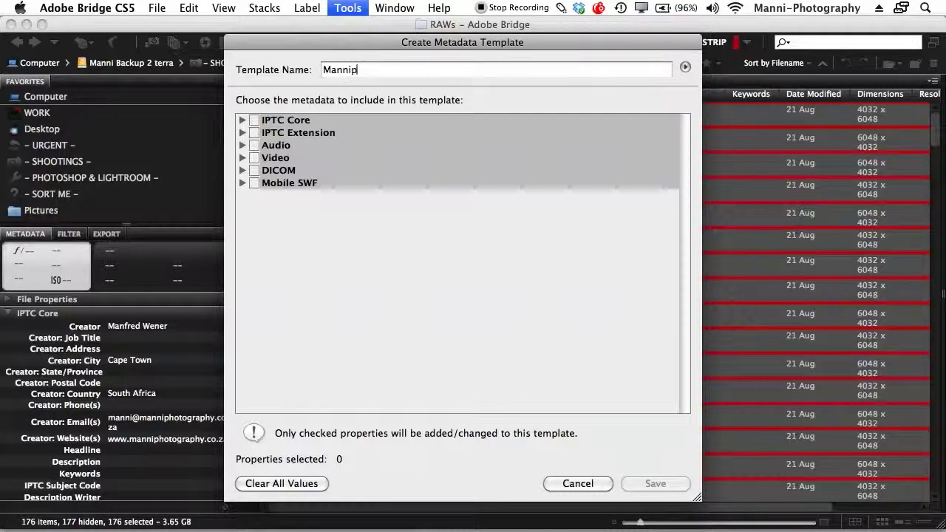
{"action": "type", "text": "hotography"}
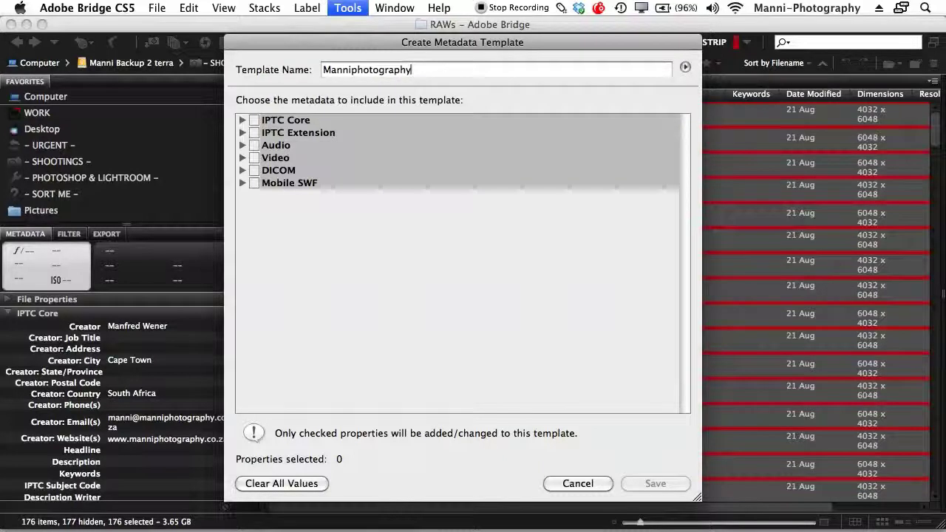
{"action": "type", "text": " cop"}
{"action": "key", "text": "BackSpace"}
{"action": "type", "text": "opywrite"}
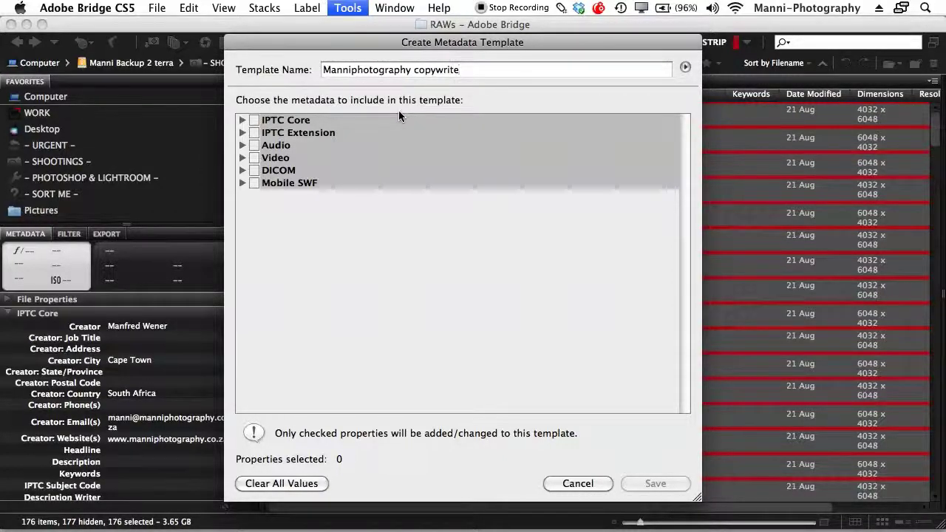
Include all IPTC Core properties in the template and check their values through Rights Usage Terms
{"action": "left_click", "coordinate": [246, 120]}
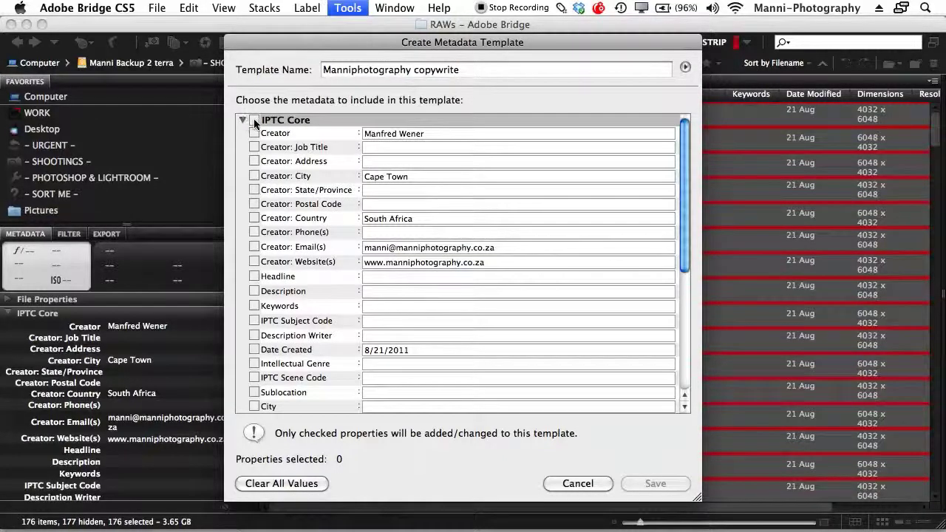
{"action": "left_click", "coordinate": [254, 119]}
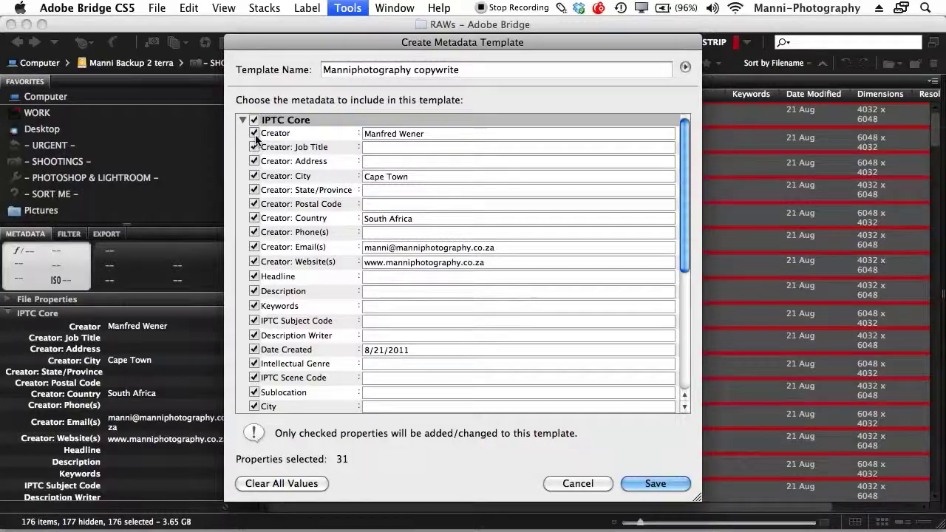
{"action": "left_click", "coordinate": [254, 147]}
{"action": "left_click", "coordinate": [254, 161]}
{"action": "left_click", "coordinate": [255, 147]}
{"action": "left_click", "coordinate": [254, 161]}
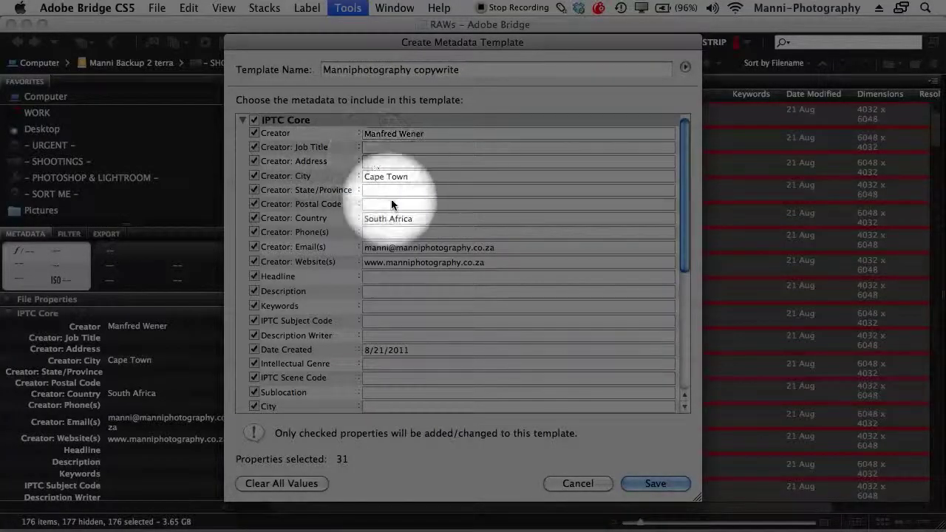
{"action": "scroll", "coordinate": [687, 295], "scroll_direction": "down", "scroll_amount": 10}
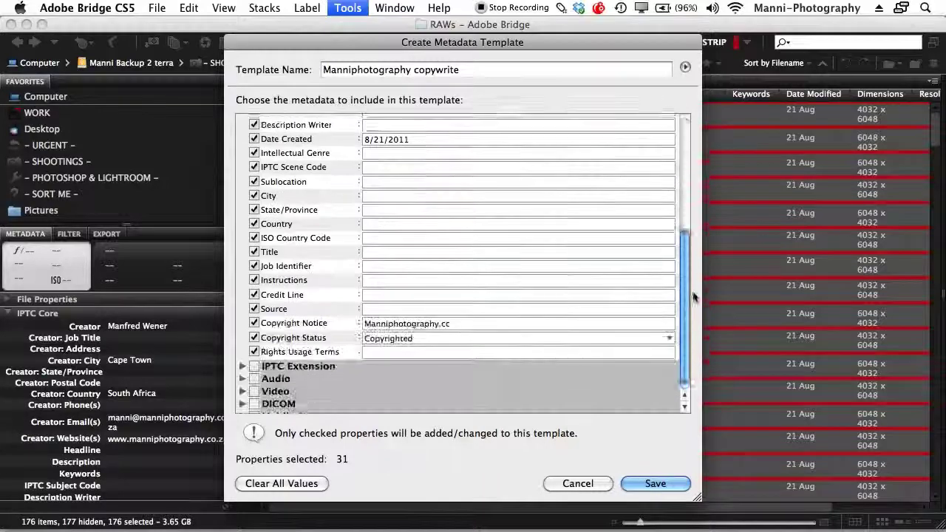
{"action": "scroll", "coordinate": [693, 296], "scroll_direction": "down", "scroll_amount": 1}
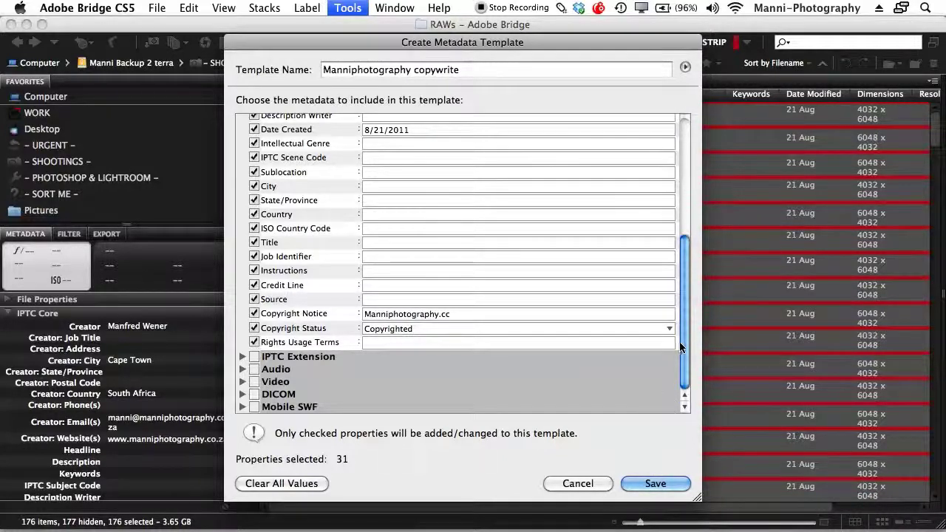
{"action": "scroll", "coordinate": [682, 348], "scroll_direction": "up", "scroll_amount": 10}
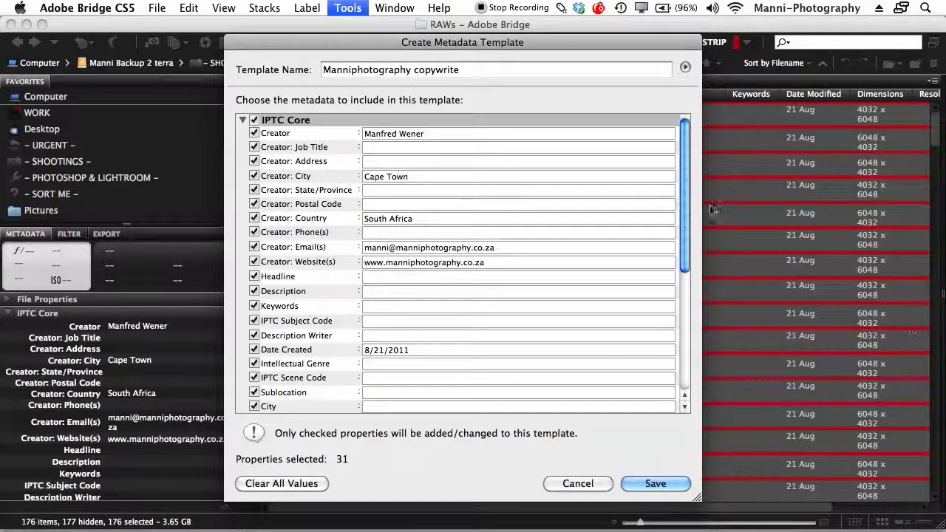
{"action": "left_click", "coordinate": [244, 121]}
{"action": "left_click", "coordinate": [244, 126]}
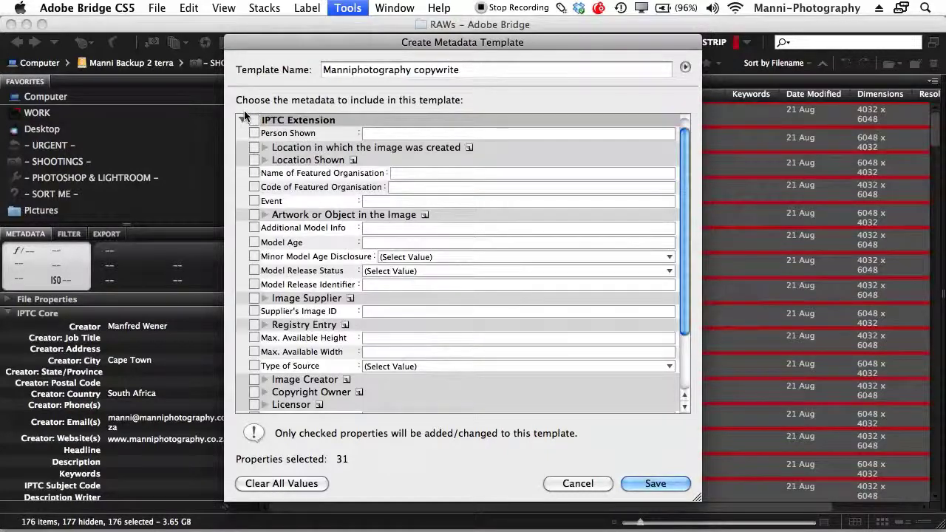
{"action": "left_click", "coordinate": [254, 120]}
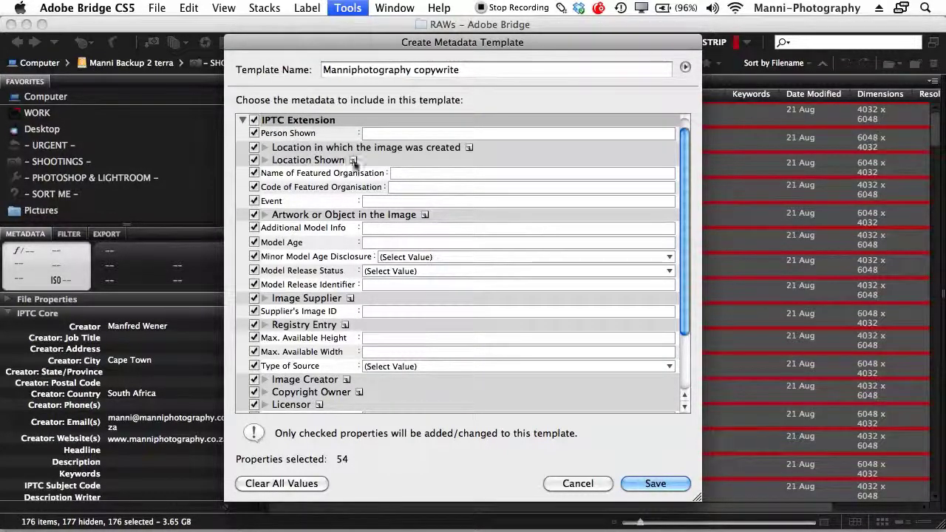
{"action": "left_click", "coordinate": [254, 119]}
{"action": "left_click", "coordinate": [242, 120]}
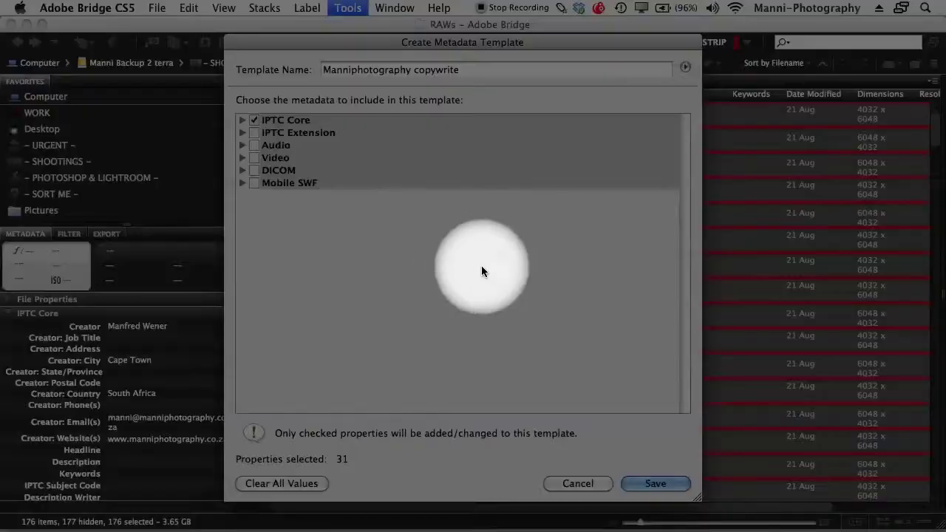
Save the metadata template, replacing the existing template of the same name
{"action": "left_click", "coordinate": [656, 484]}
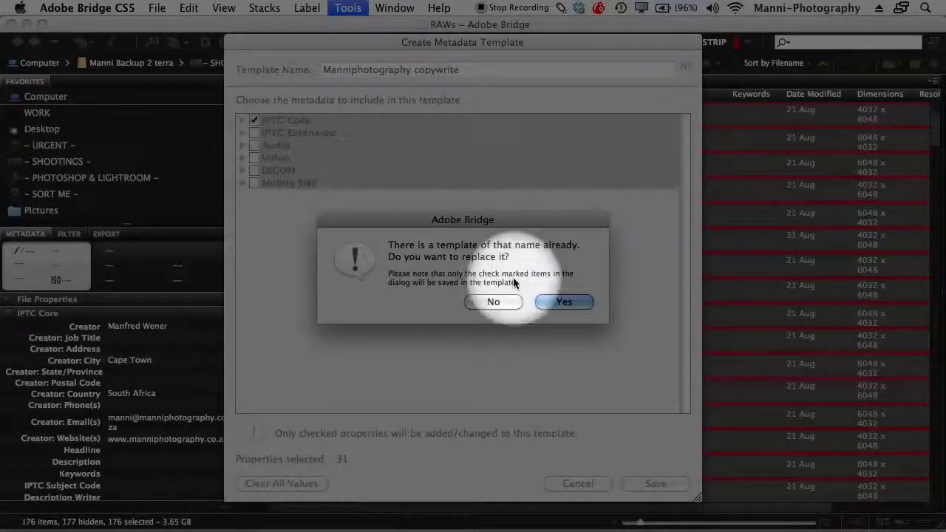
{"action": "left_click", "coordinate": [556, 303]}
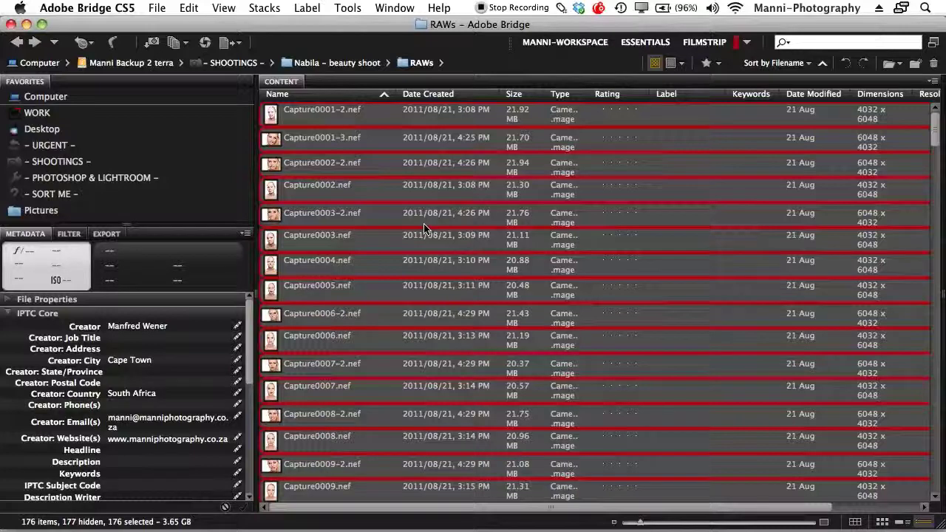
Open the Photo Downloader's advanced options, choose the "Manniphotography – copywrite" metadata template, and cancel the import
{"action": "left_click", "coordinate": [156, 47]}
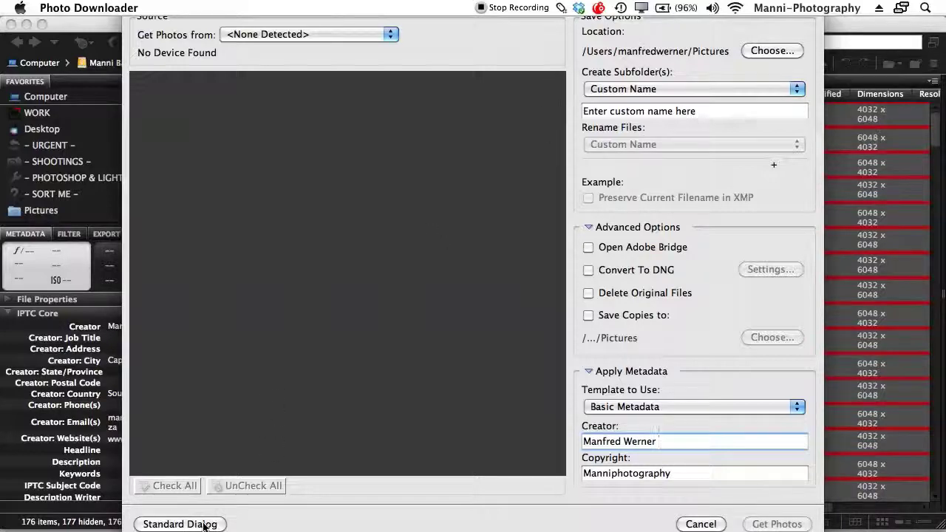
{"action": "left_click", "coordinate": [180, 524]}
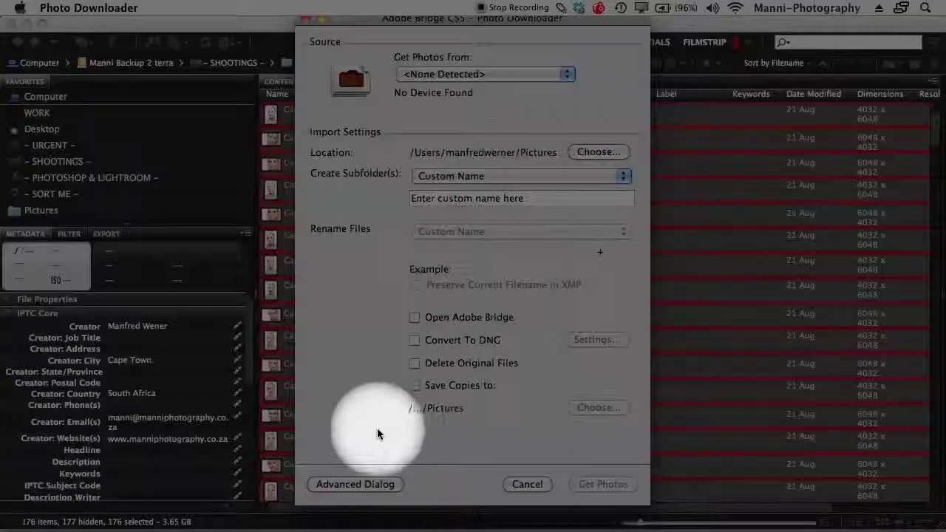
{"action": "left_click", "coordinate": [370, 485]}
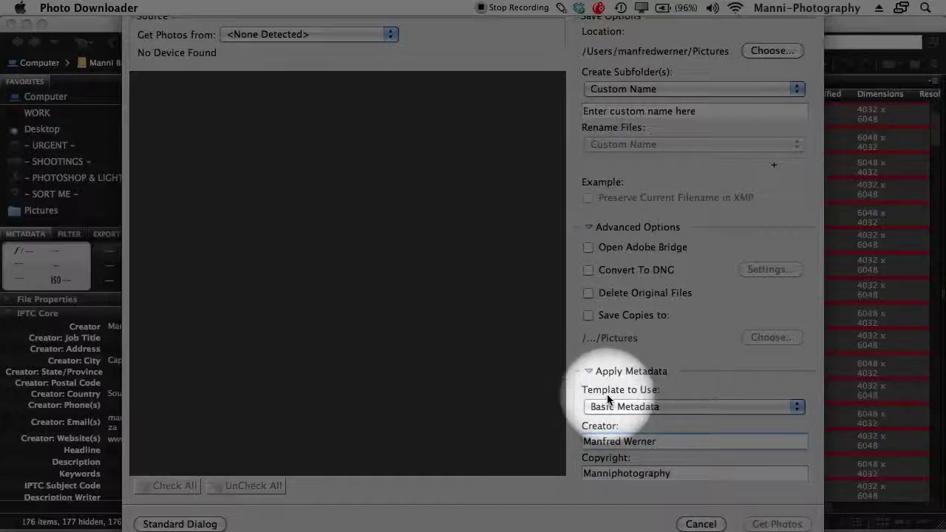
{"action": "left_click", "coordinate": [647, 407]}
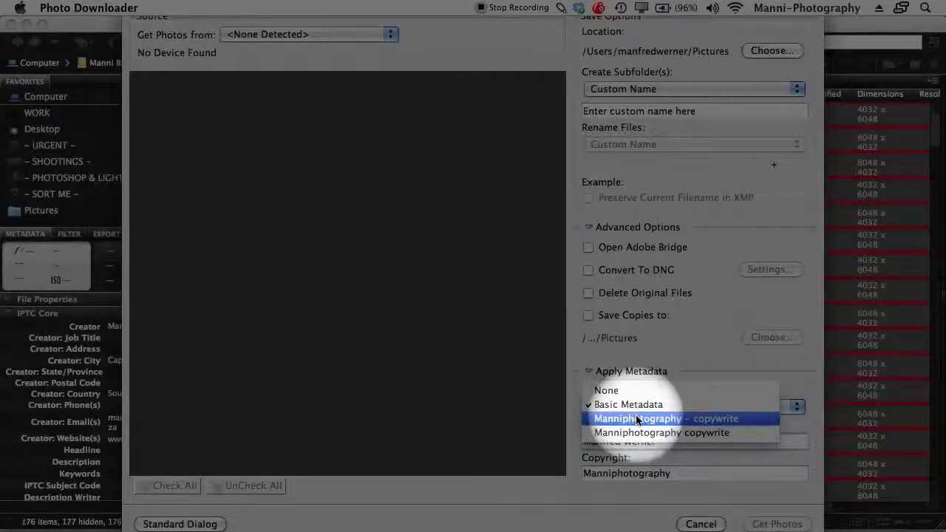
{"action": "left_click", "coordinate": [653, 420]}
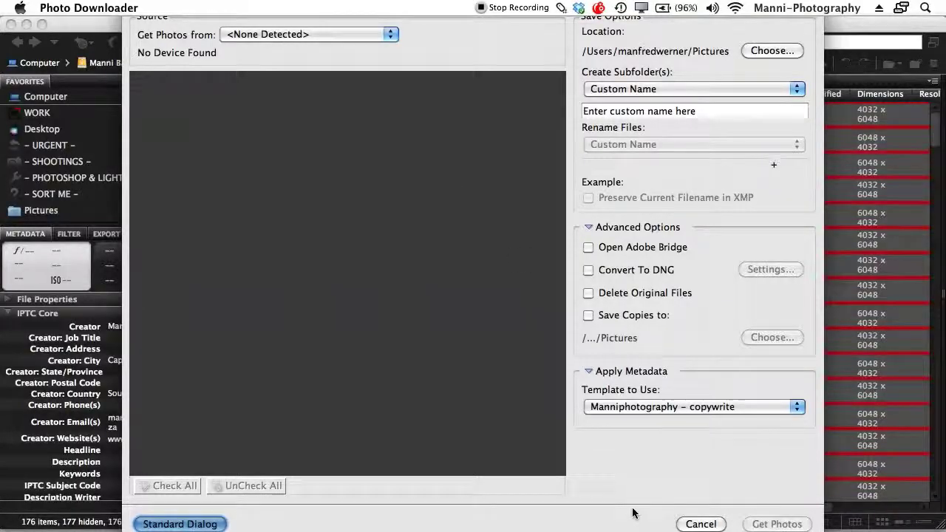
{"action": "left_click", "coordinate": [709, 525]}
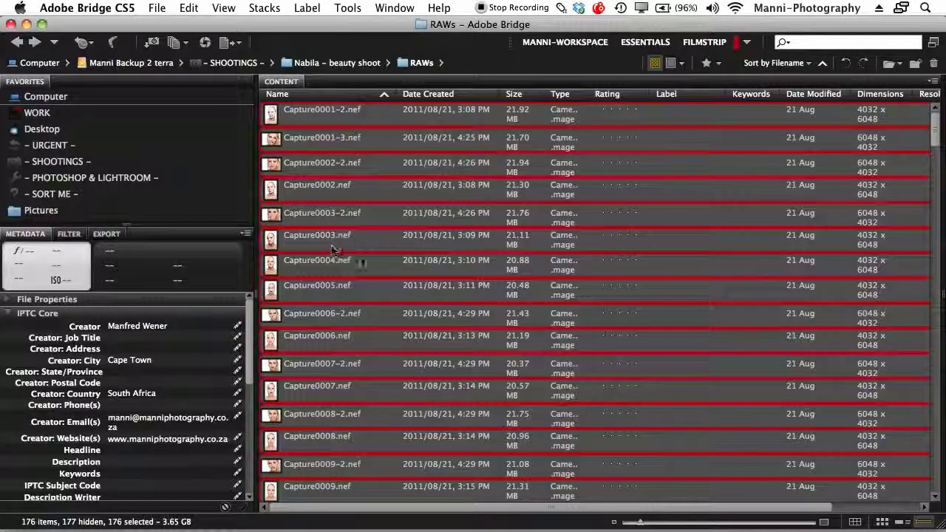
Select single images, ending with Capture0001-3.nef, and examine their IPTC Core metadata
{"action": "left_click", "coordinate": [322, 235]}
{"action": "left_click", "coordinate": [739, 321]}
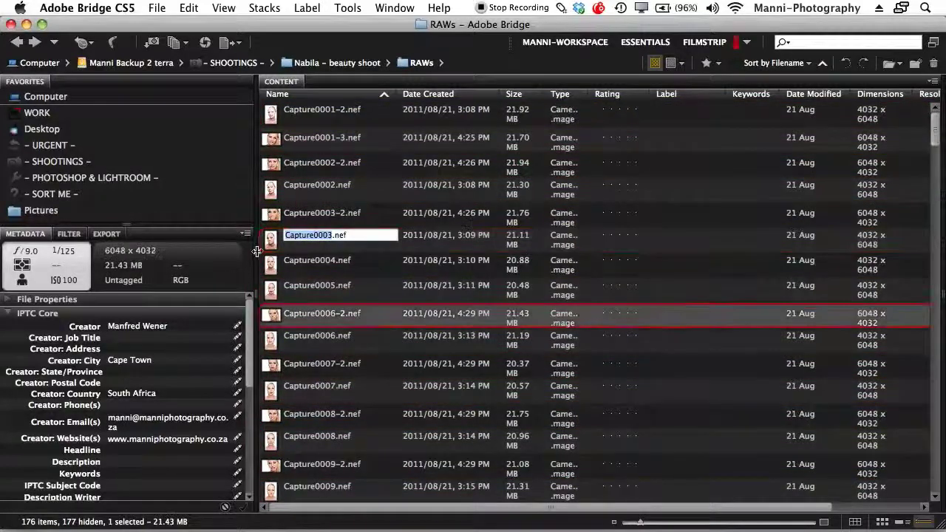
{"action": "left_click", "coordinate": [599, 186]}
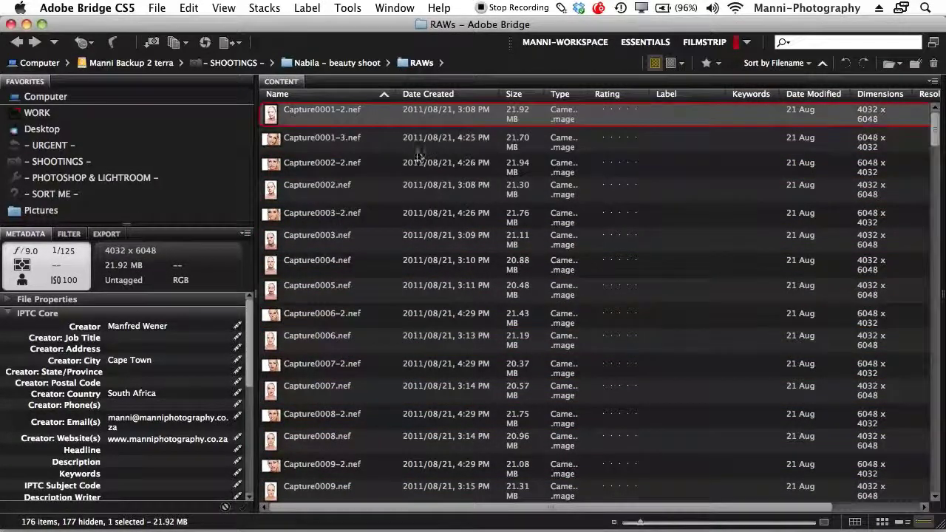
{"action": "left_click", "coordinate": [391, 150]}
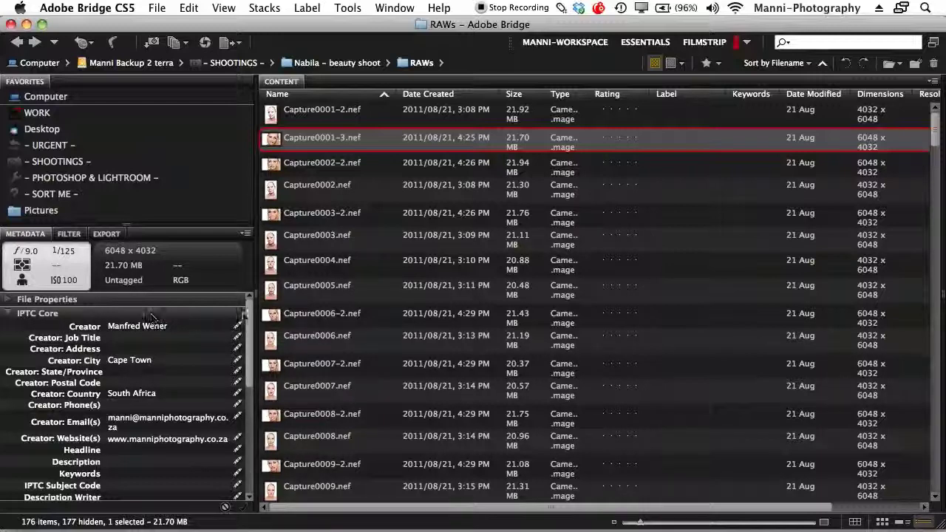
{"action": "scroll", "coordinate": [236, 325], "scroll_direction": "down", "scroll_amount": 3}
{"action": "scroll", "coordinate": [240, 332], "scroll_direction": "up", "scroll_amount": 3}
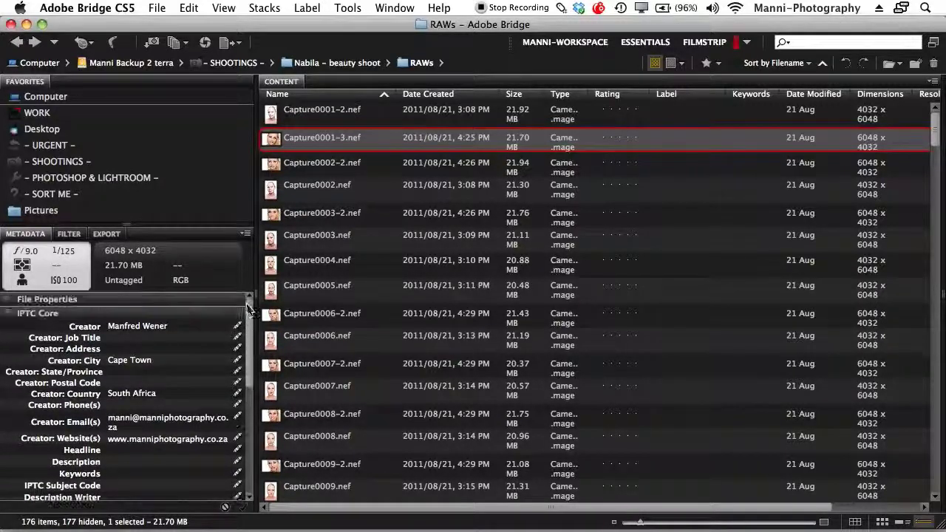